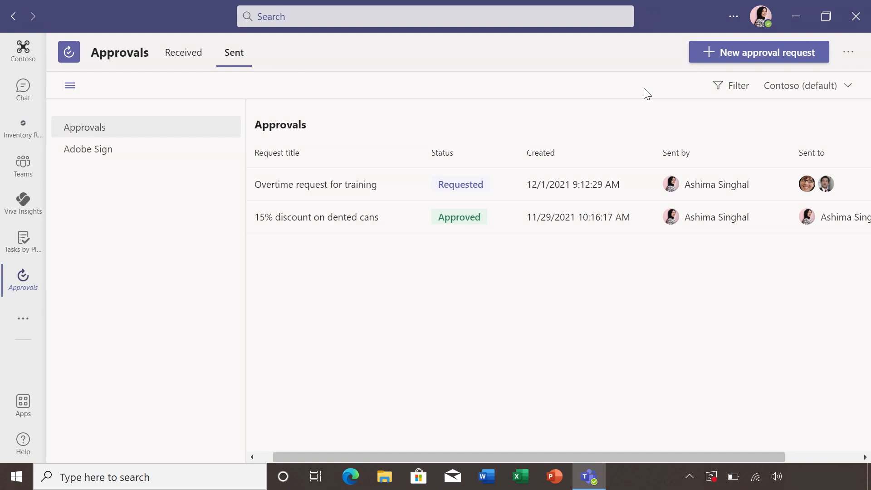
Start a new approval template based on the Refund template from the template store.
click(846, 52)
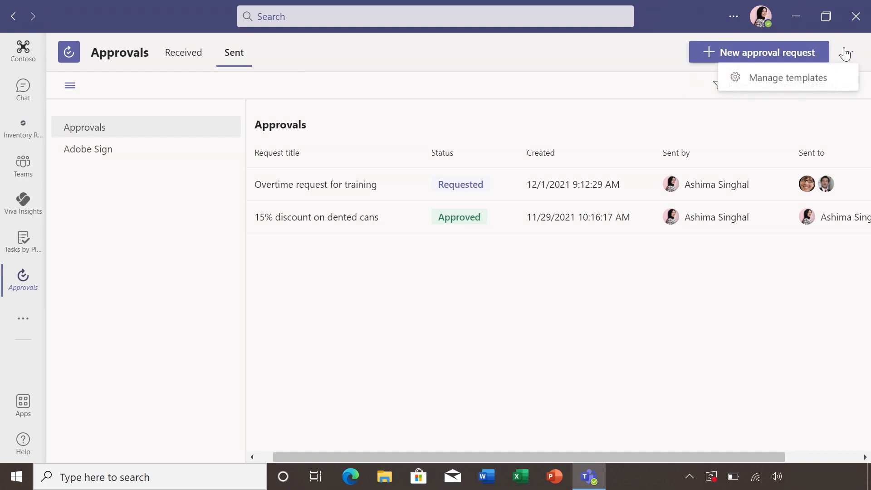
click(827, 80)
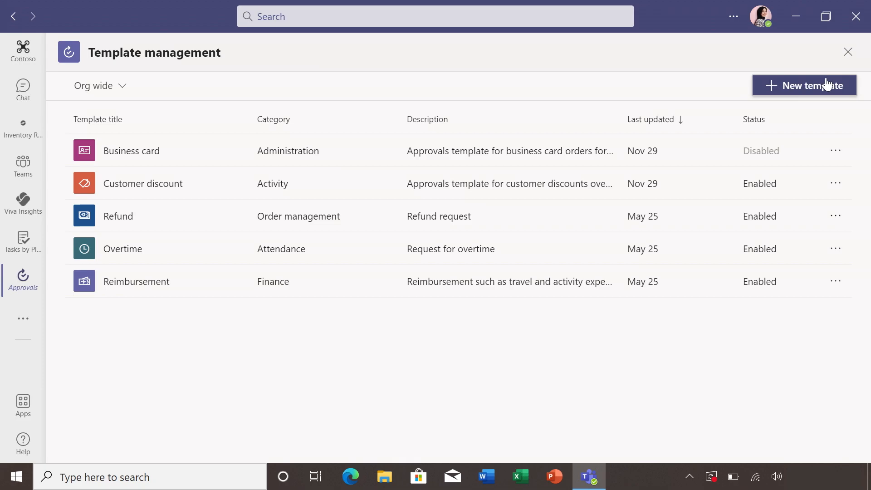
click(819, 86)
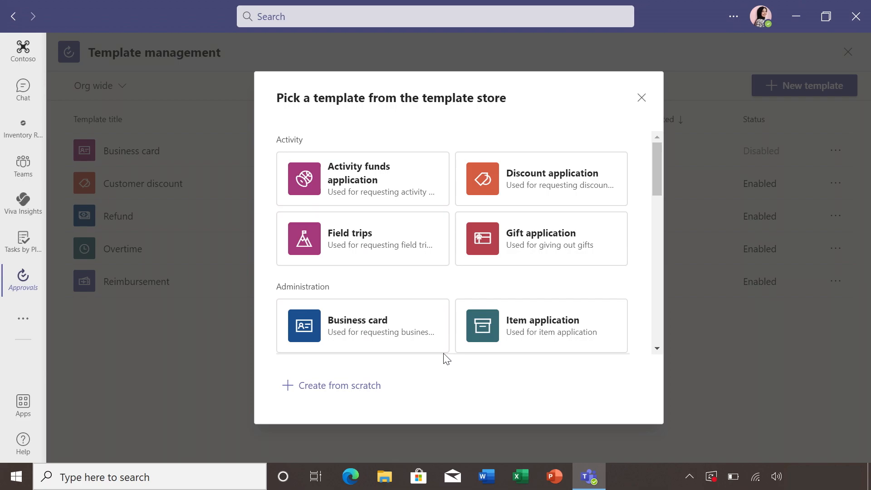
scroll(476, 313, down, 10)
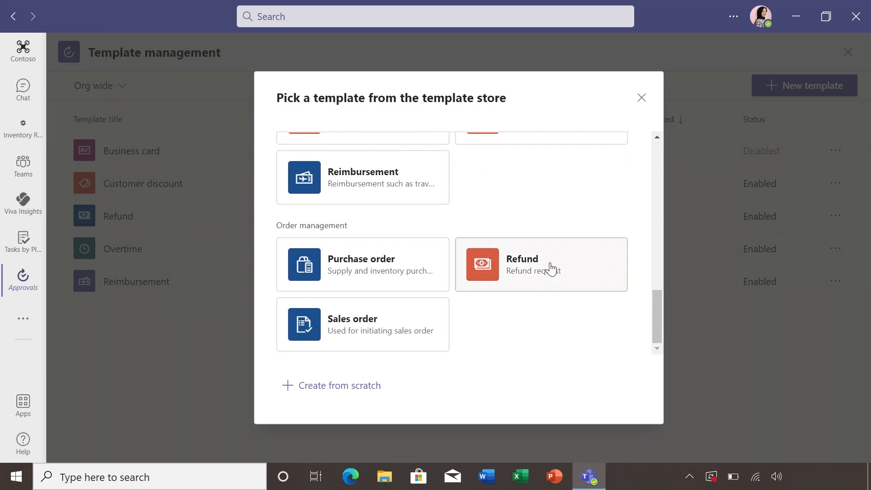
click(560, 270)
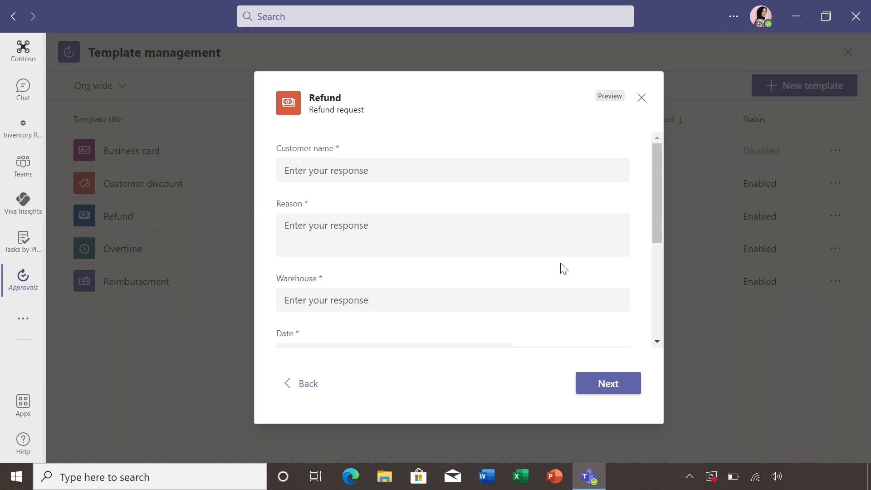
click(608, 383)
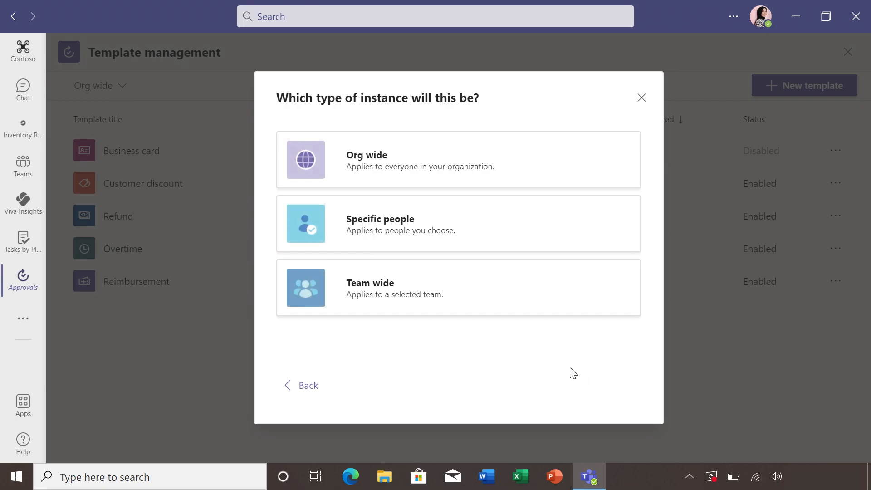
Make the template team wide and assign it to the Seattle Store 121 team.
click(504, 301)
click(283, 146)
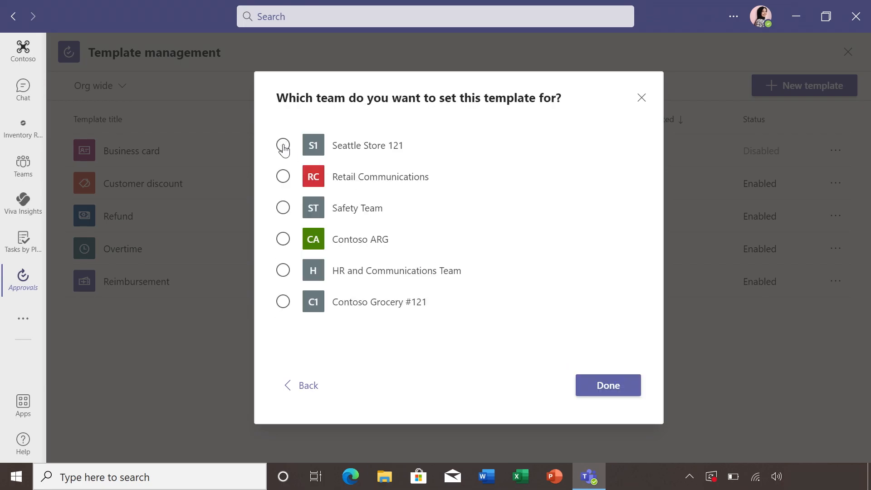
click(617, 387)
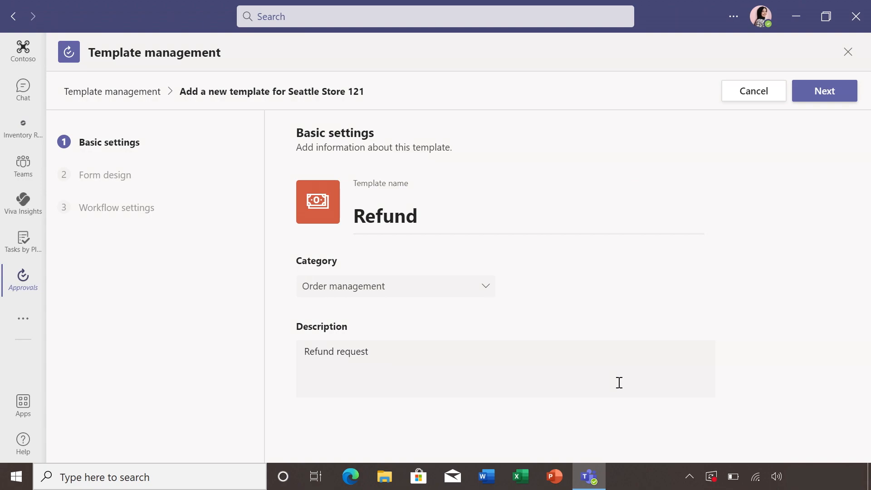
Rename the template to "Customer refund request".
click(366, 216)
key(BackSpace)
text(Customer r)
click(528, 217)
text(request)
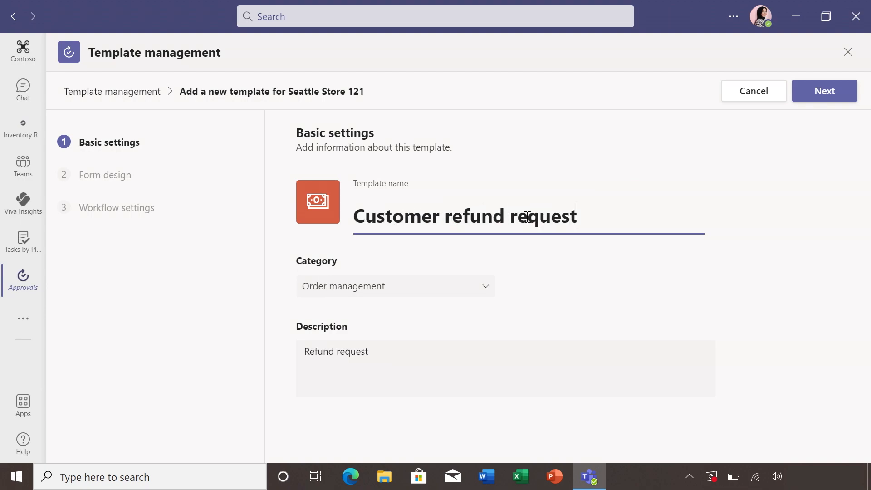
Choose the Order management category, extend the description to "Refund request for customer discounts", and continue to the form design.
click(473, 292)
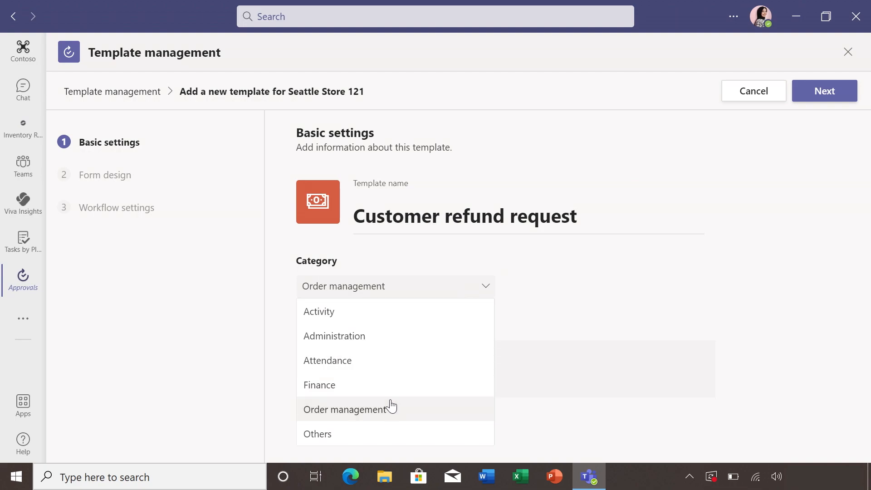
click(391, 408)
click(409, 356)
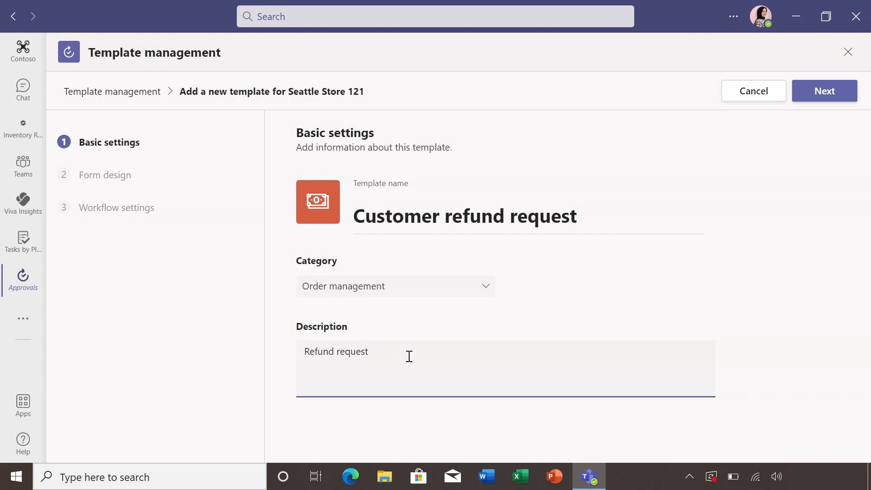
text(for customer discounts)
click(827, 92)
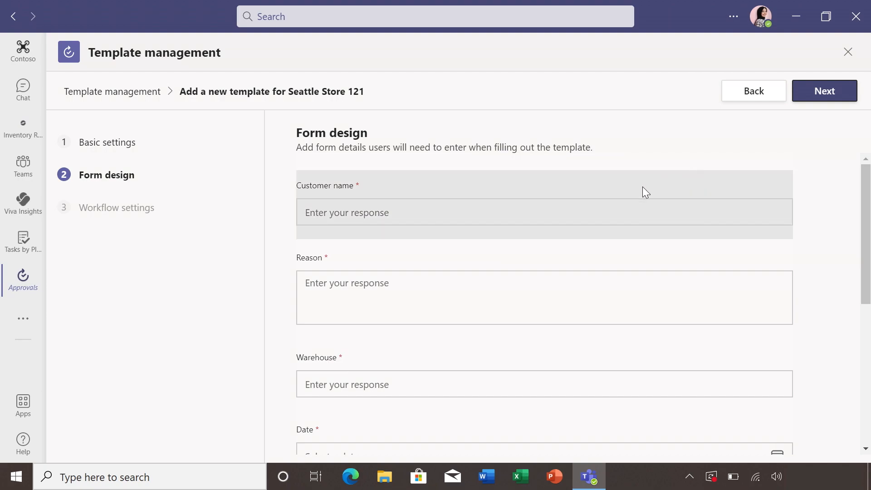
Rename the form's Warehouse field to "Store Location".
scroll(583, 256, down, 1)
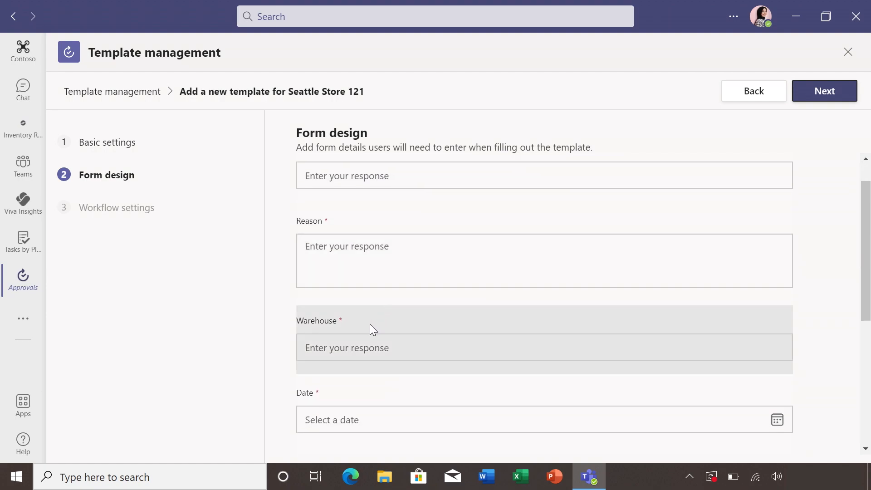
click(369, 324)
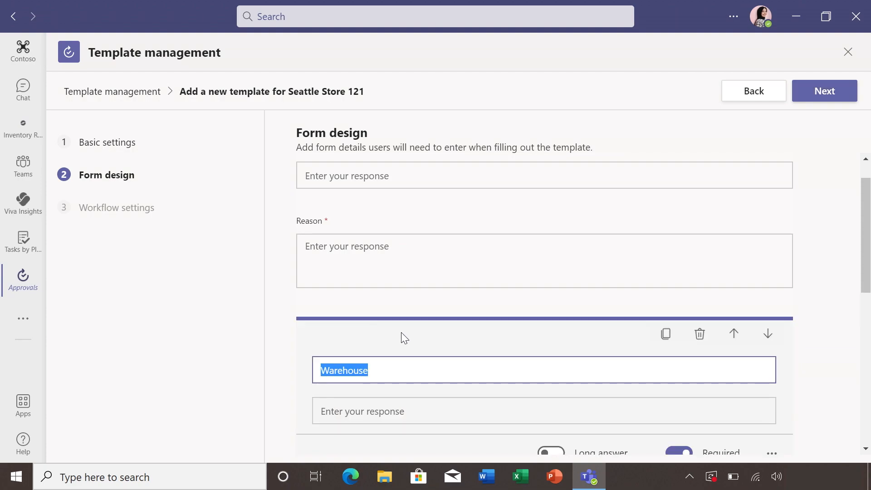
scroll(410, 340, down, 2)
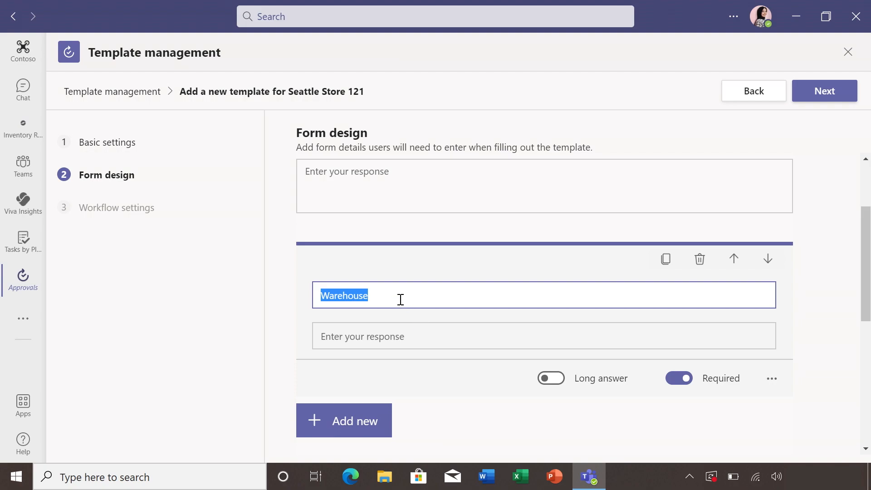
text(Store Location)
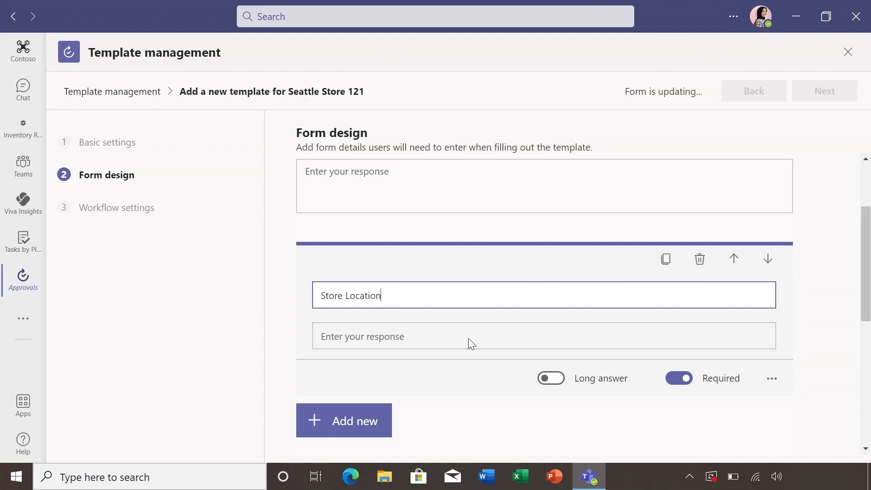
Try the required and long answer options on the Store Location field and moving it up and back down.
click(677, 379)
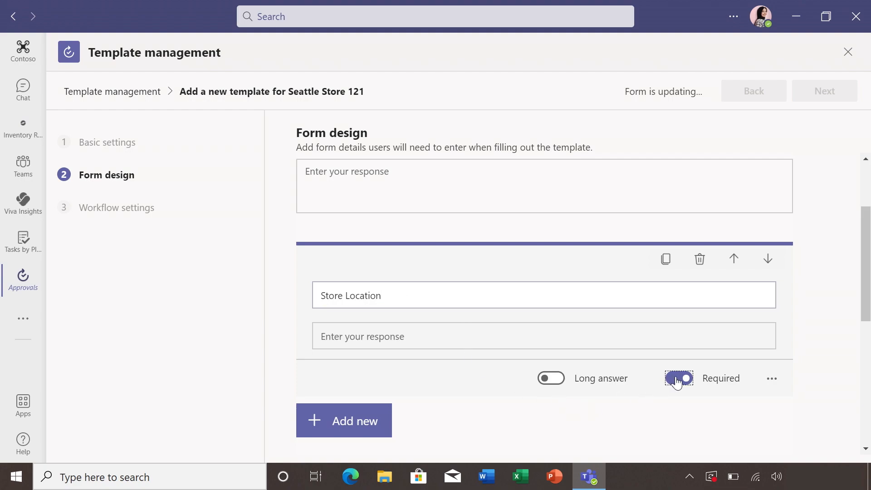
click(550, 378)
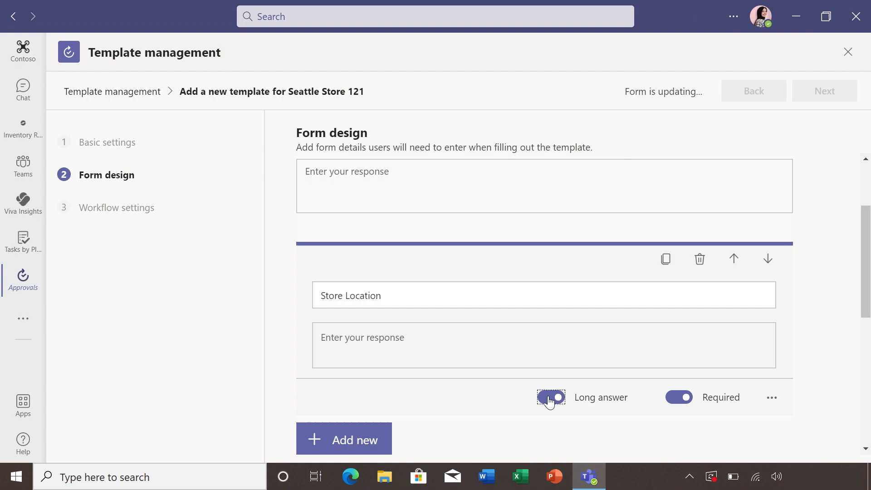
click(551, 397)
click(735, 265)
click(769, 267)
scroll(739, 304, down, 2)
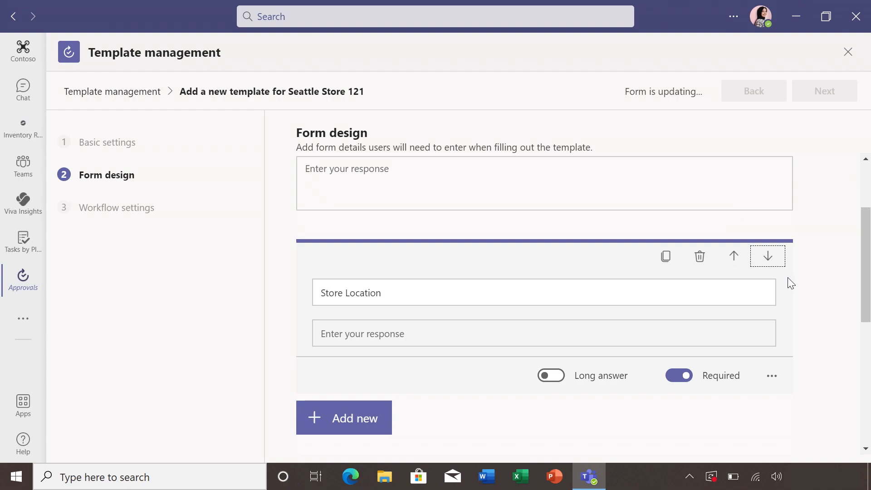
Finish the form design and make a file attachment required in the workflow settings.
click(843, 253)
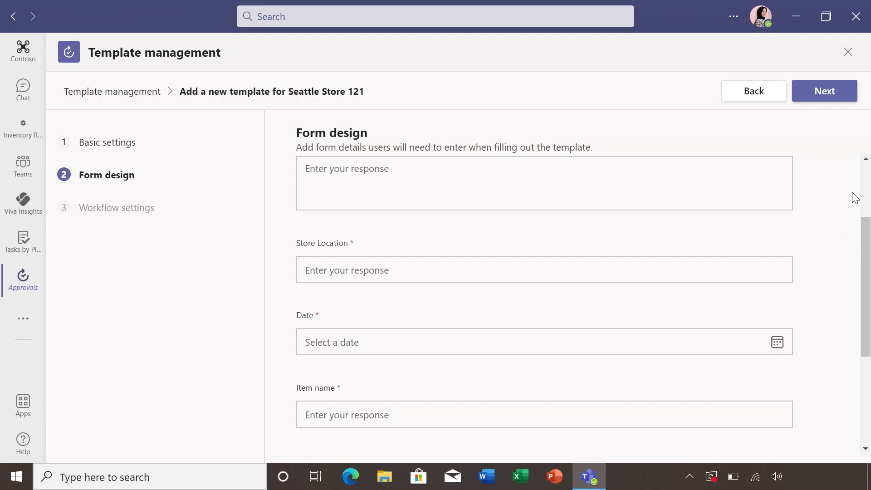
click(830, 93)
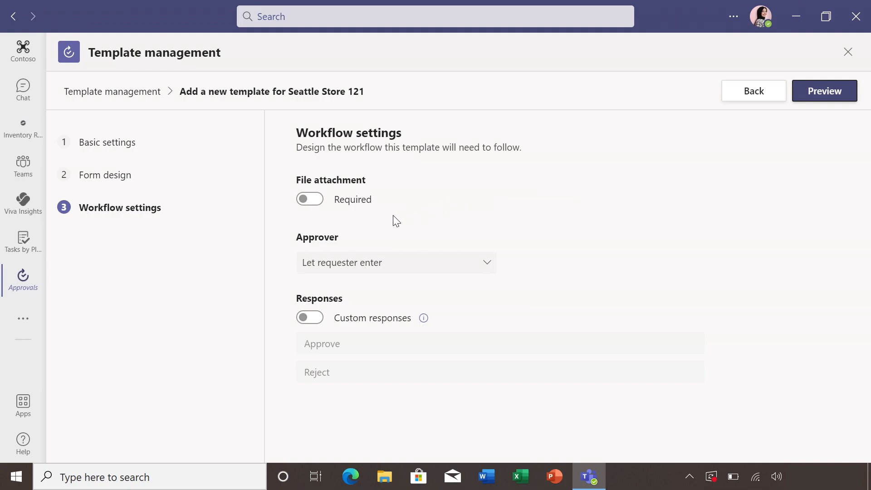
click(309, 202)
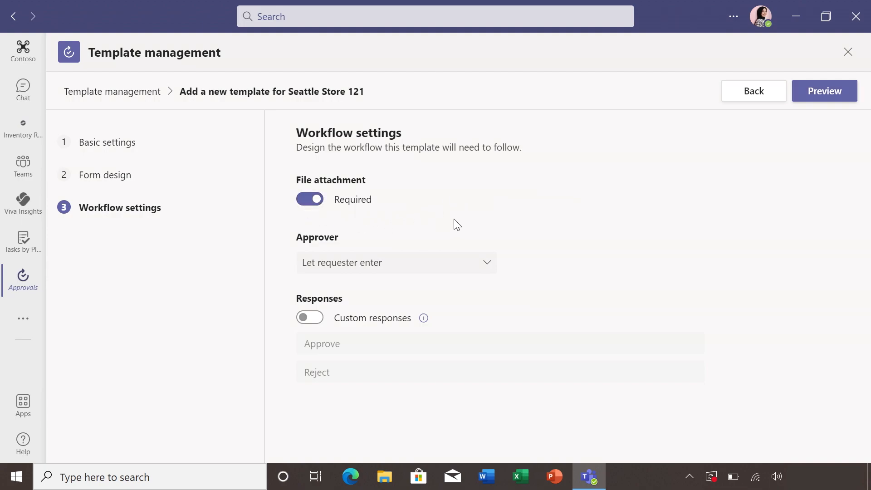
Set the approver option to Specify approvers and add the approver's name to the people list.
click(343, 266)
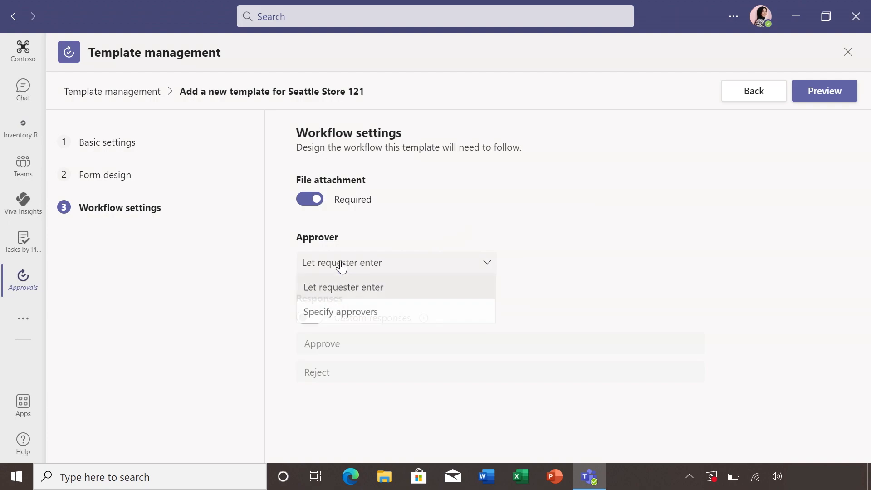
click(340, 312)
click(337, 320)
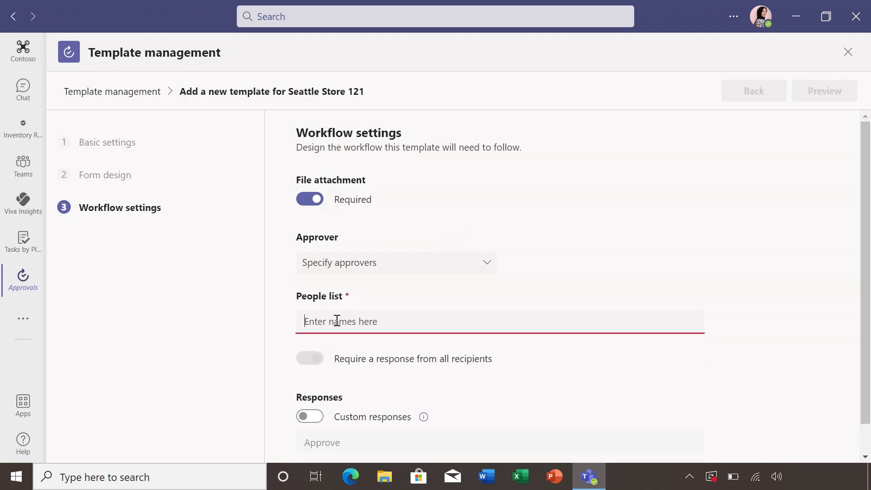
text(Johanna Lorenz)
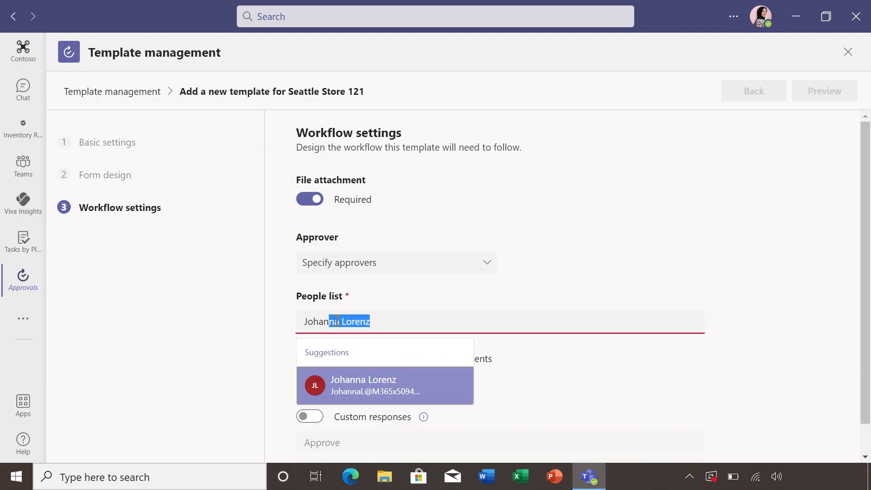
click(342, 391)
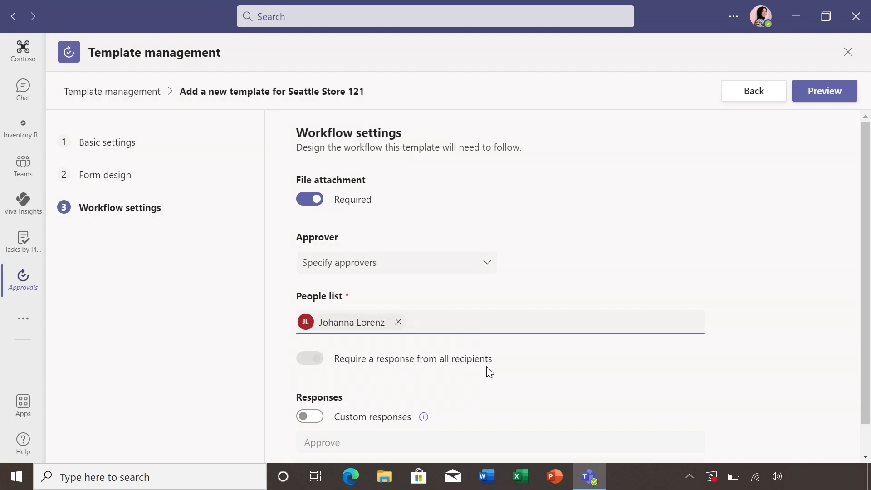
Enable custom responses and enter "Yes" as the first response.
scroll(490, 372, down, 1)
click(309, 384)
click(331, 411)
text(Yes)
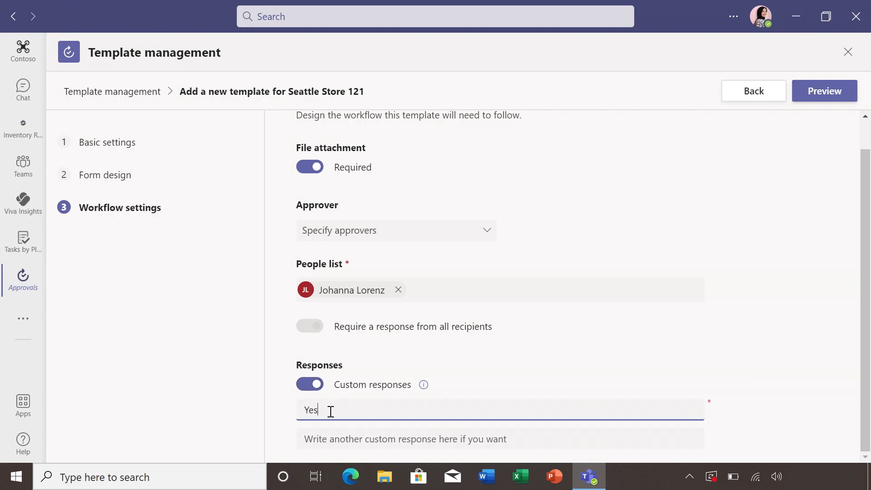
Preview the Customer refund request template and publish it.
click(805, 93)
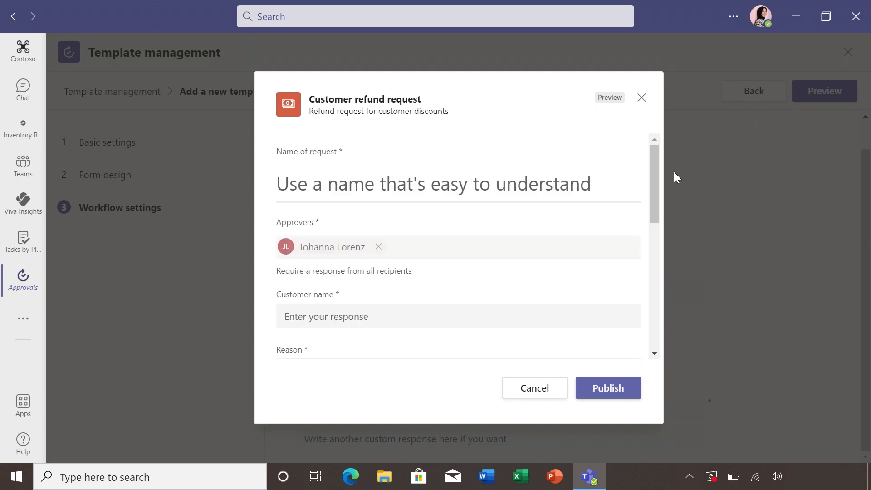
scroll(558, 303, down, 5)
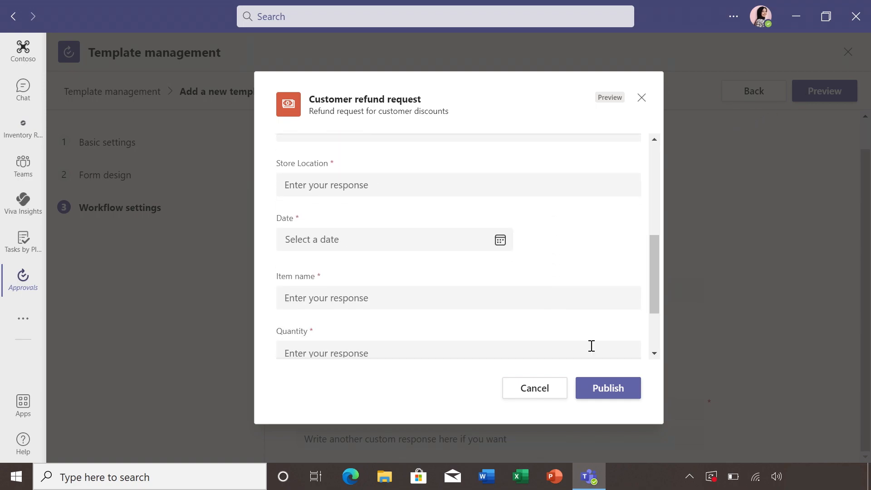
click(609, 386)
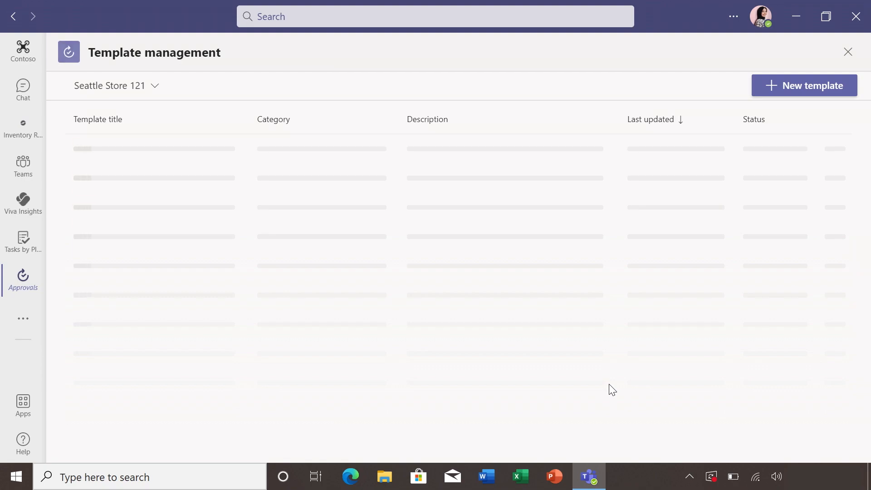